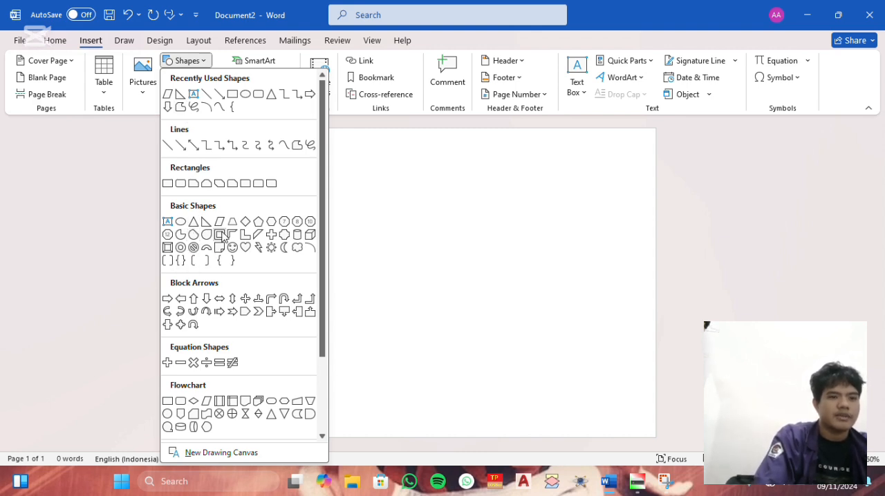
# - Cover the page with a rectangle about 23.25 cm high and 28.9 cm wide, and fill it with dark orange
pyautogui.click(167, 183)
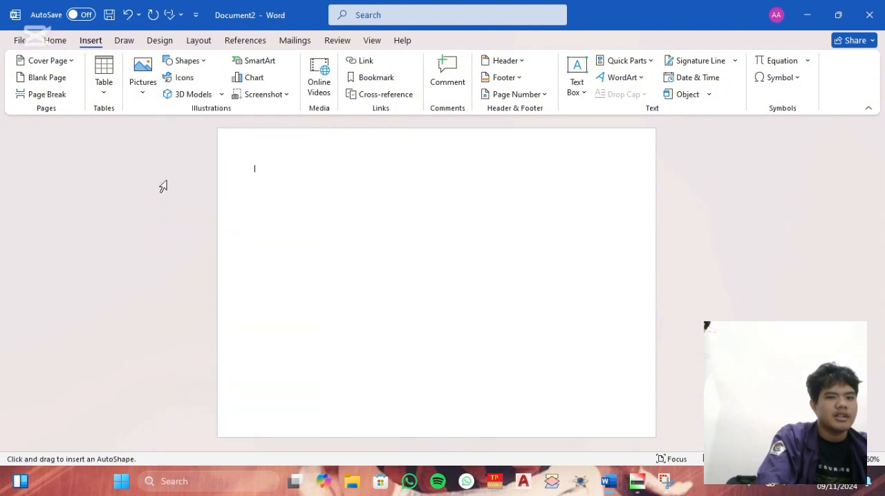
pyautogui.moveTo(224, 138); pyautogui.dragTo(652, 479)
pyautogui.rightClick(471, 232)
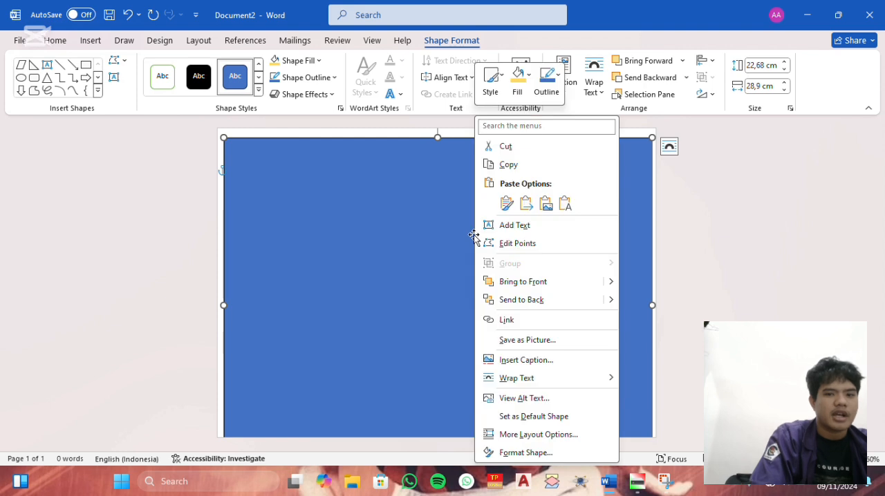
pyautogui.click(520, 88)
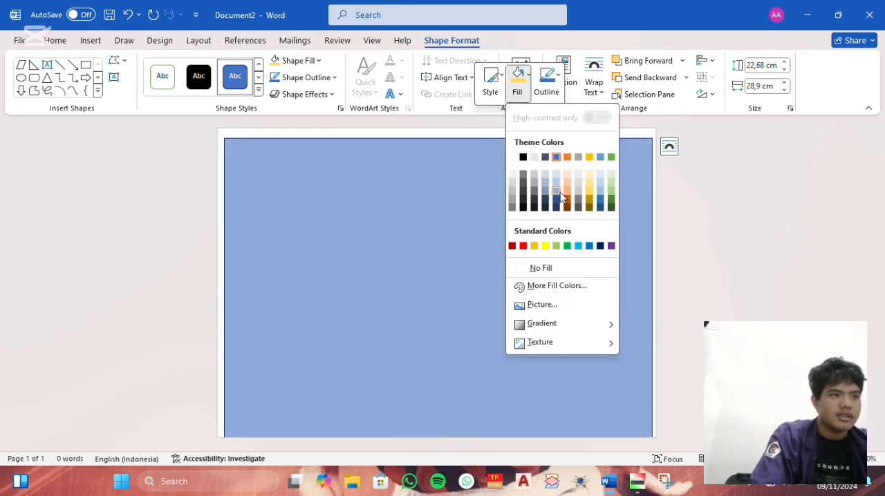
pyautogui.click(568, 201)
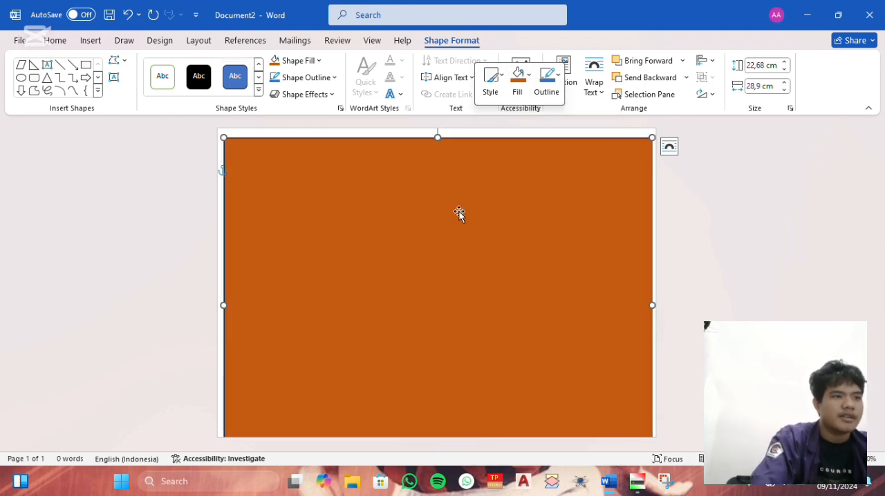
pyautogui.moveTo(438, 137); pyautogui.dragTo(438, 130)
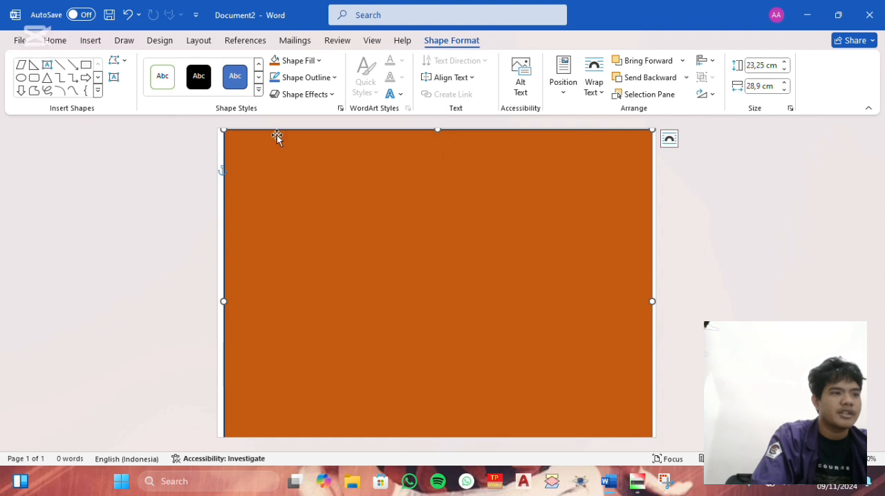
pyautogui.click(91, 40)
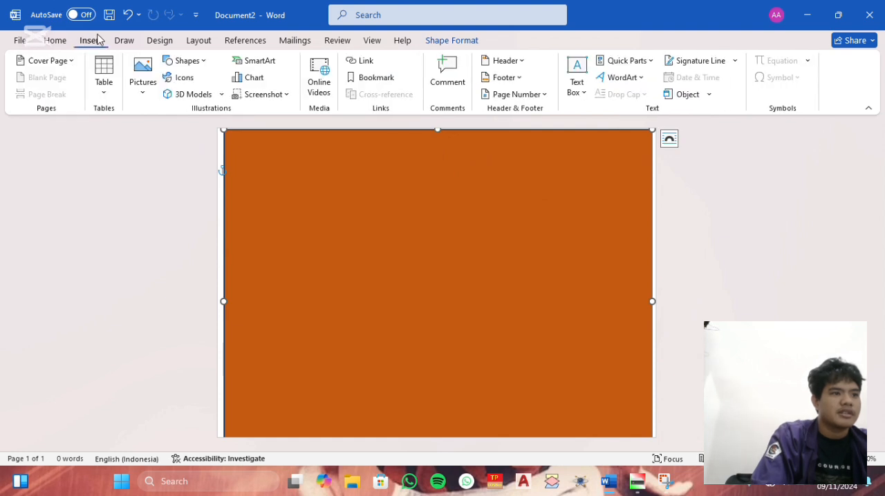
pyautogui.click(187, 60)
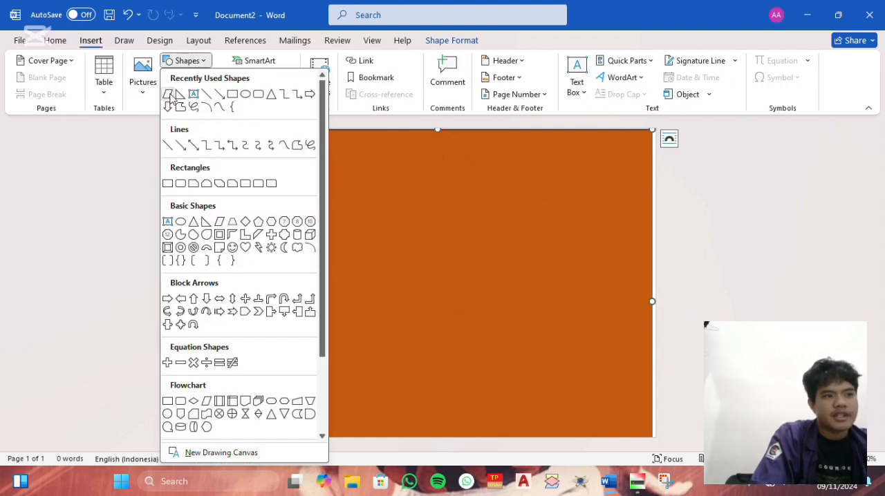
pyautogui.click(180, 95)
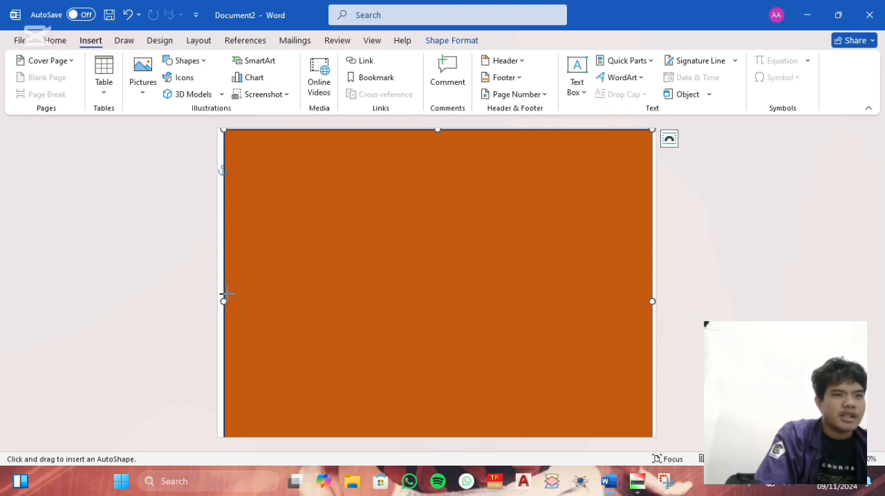
pyautogui.moveTo(218, 300); pyautogui.dragTo(225, 312)
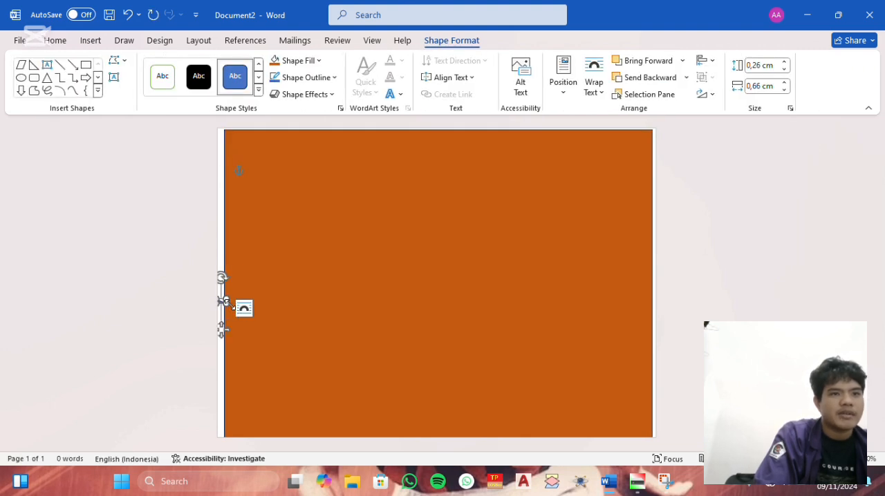
pyautogui.click(305, 214)
pyautogui.click(231, 276)
# - Stretch the orange background rectangle slightly toward the page's left edge, to about 28.95 cm wide
pyautogui.click(215, 311)
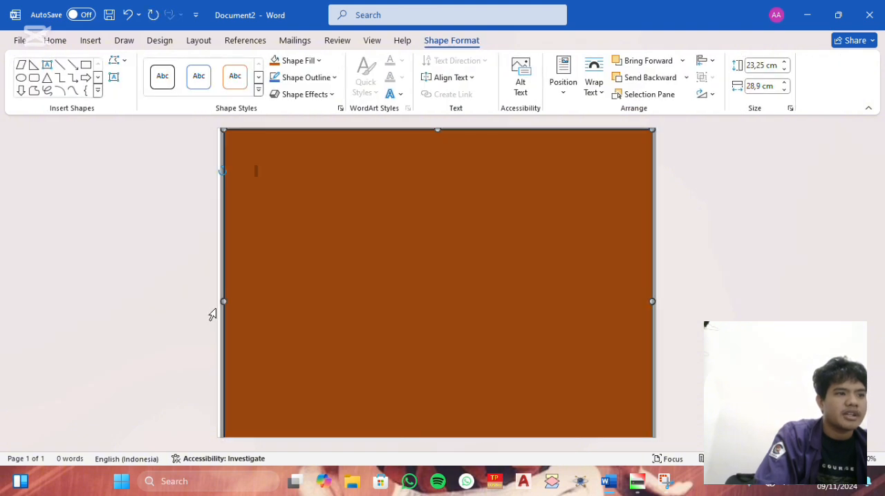
pyautogui.click(226, 317)
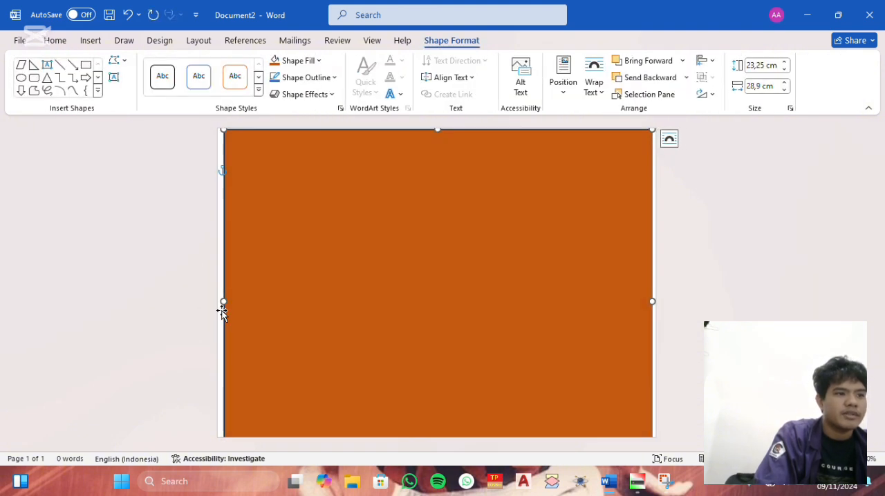
pyautogui.click(204, 315)
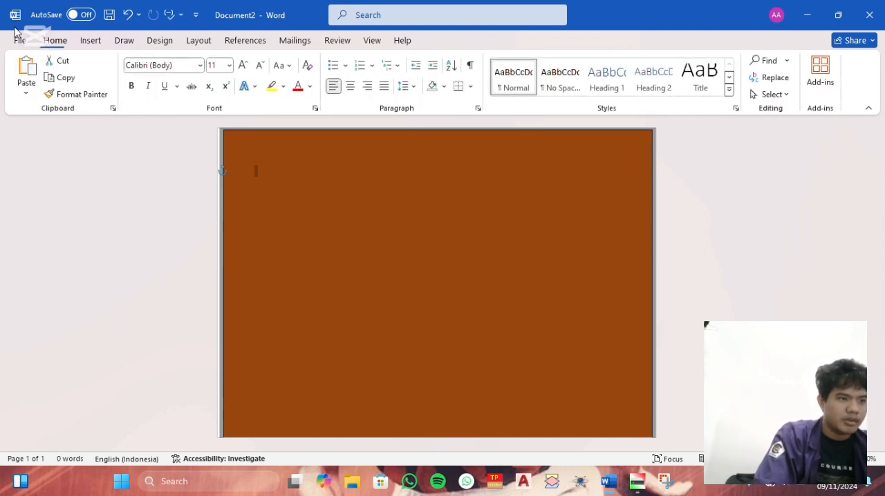
# - Draw a wavy flowchart punched tape shape about 6.09 cm high and 23.95 cm wide across the page's upper part
pyautogui.click(92, 41)
pyautogui.click(187, 60)
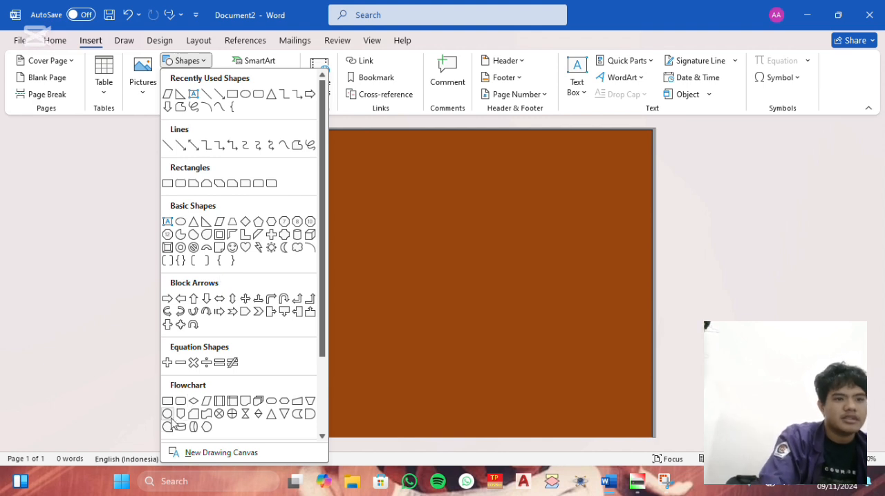
pyautogui.scroll(-3, 194, 277)
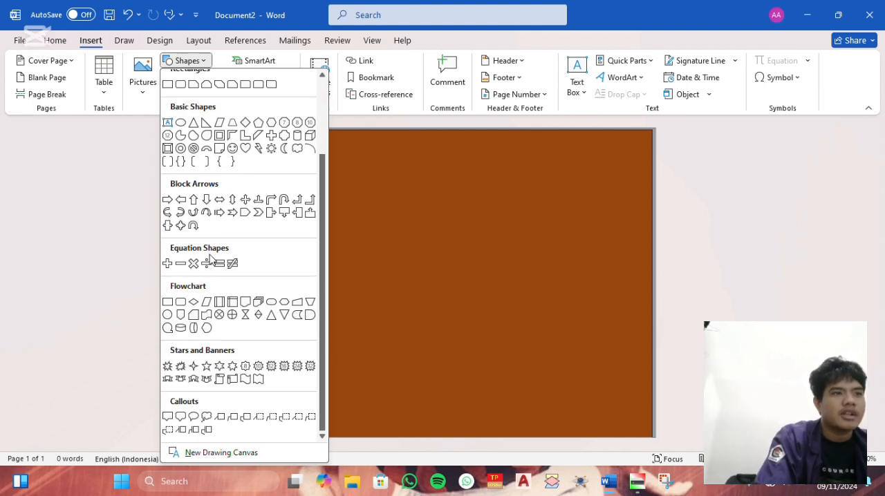
pyautogui.click(208, 317)
pyautogui.moveTo(268, 156); pyautogui.dragTo(622, 246)
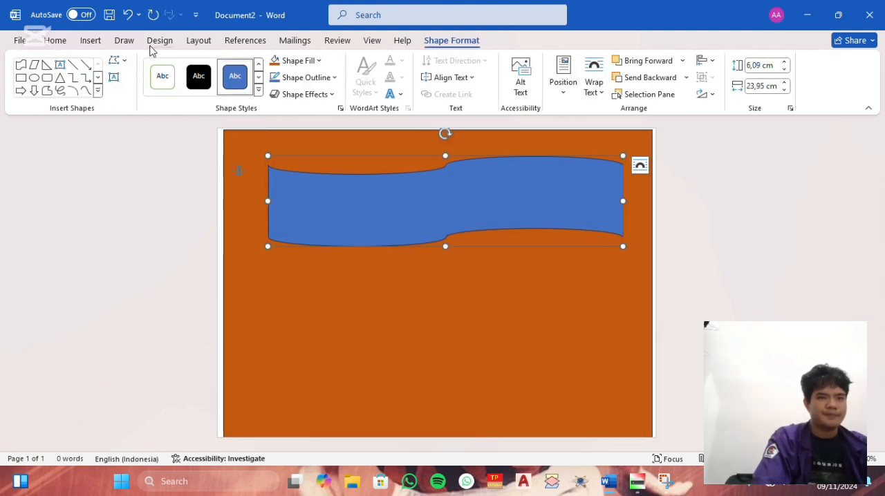
# - Draw a right triangle about 28.38 cm wide across the page's lower part, align it left and extend it to the bottom edge
pyautogui.click(100, 41)
pyautogui.click(186, 61)
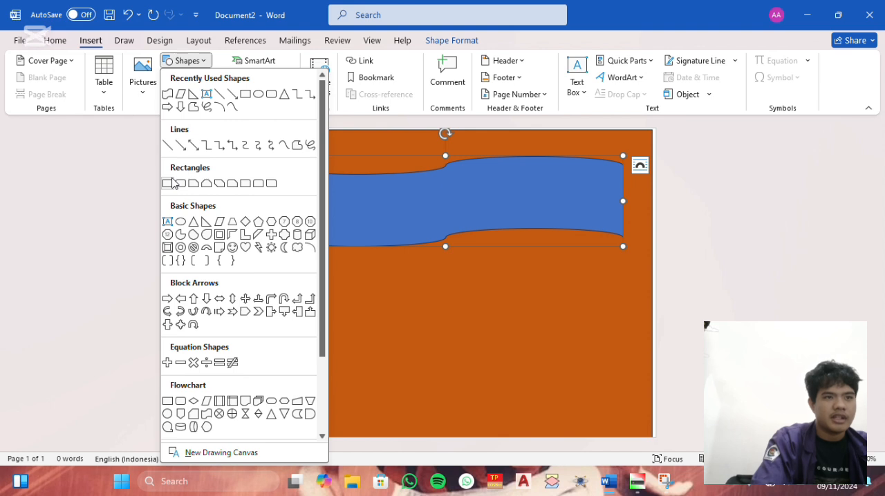
pyautogui.click(204, 184)
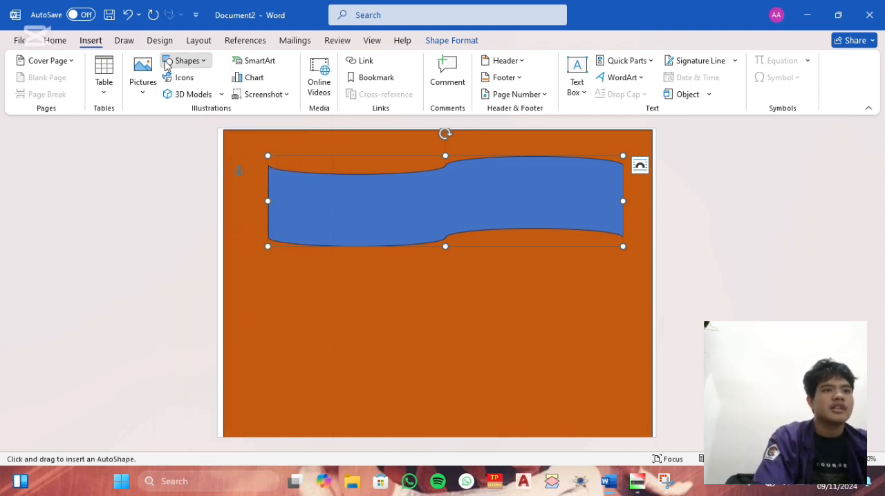
pyautogui.click(185, 61)
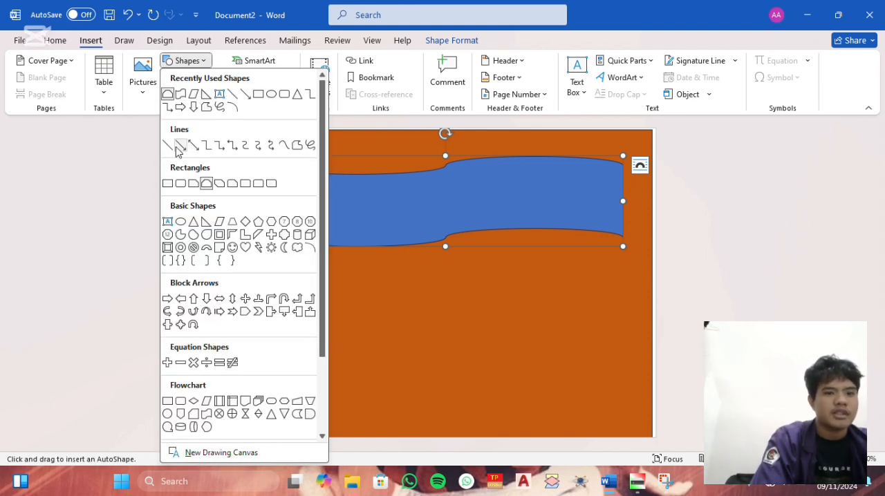
pyautogui.click(206, 95)
pyautogui.moveTo(231, 336); pyautogui.dragTo(652, 428)
pyautogui.moveTo(356, 389); pyautogui.dragTo(343, 381)
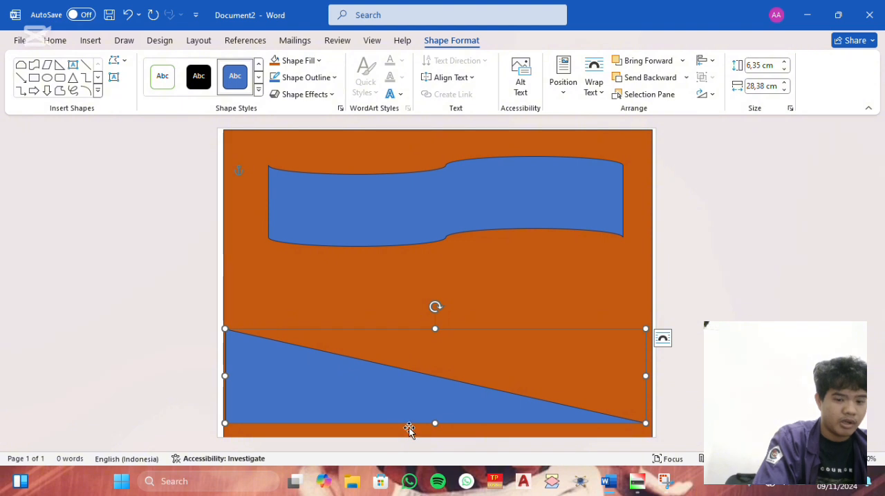
pyautogui.moveTo(434, 423); pyautogui.dragTo(435, 436)
# - Shift the wavy banner slightly up and to the left, and fill it with dark gold
pyautogui.click(418, 215)
pyautogui.moveTo(417, 214); pyautogui.dragTo(397, 212)
pyautogui.rightClick(397, 212)
pyautogui.click(438, 78)
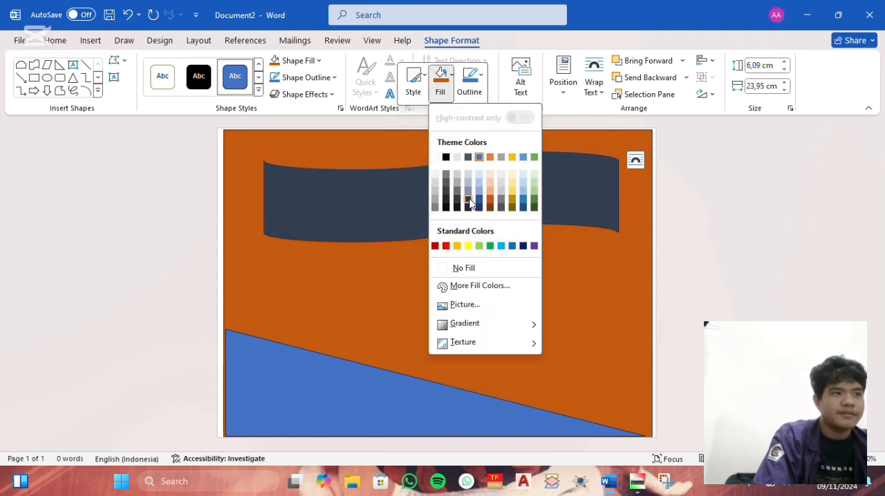
pyautogui.click(517, 201)
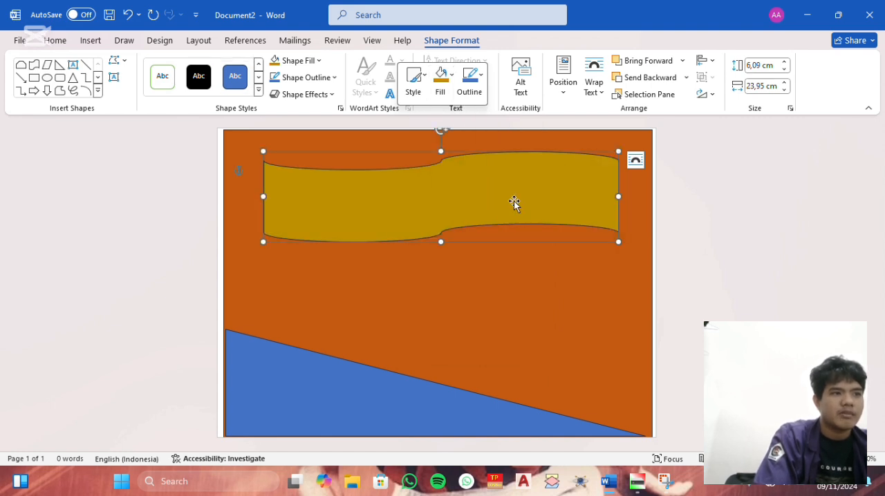
# - Insert a text box about 2.63 cm high and 23.25 cm wide over the wavy gold banner
pyautogui.rightClick(338, 206)
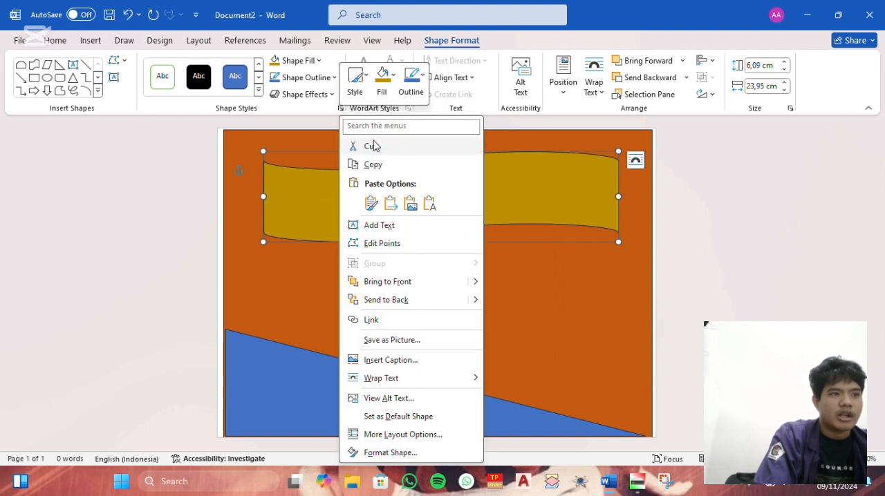
pyautogui.click(392, 125)
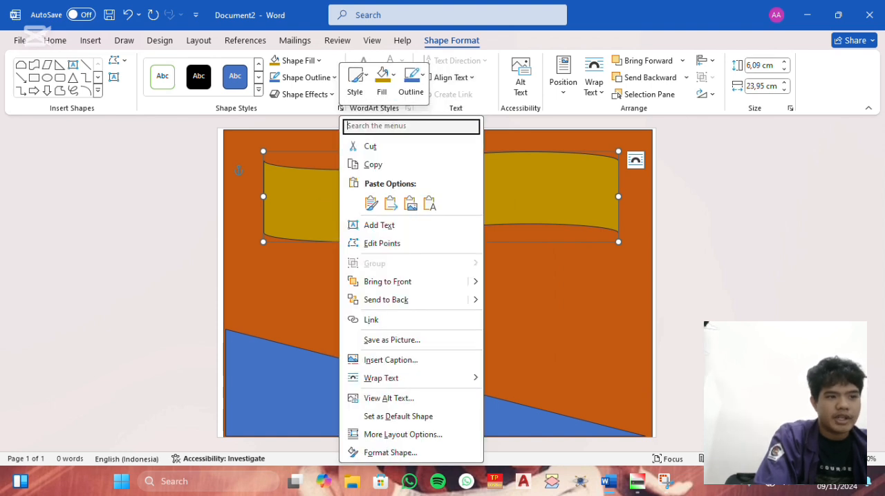
pyautogui.write('te')
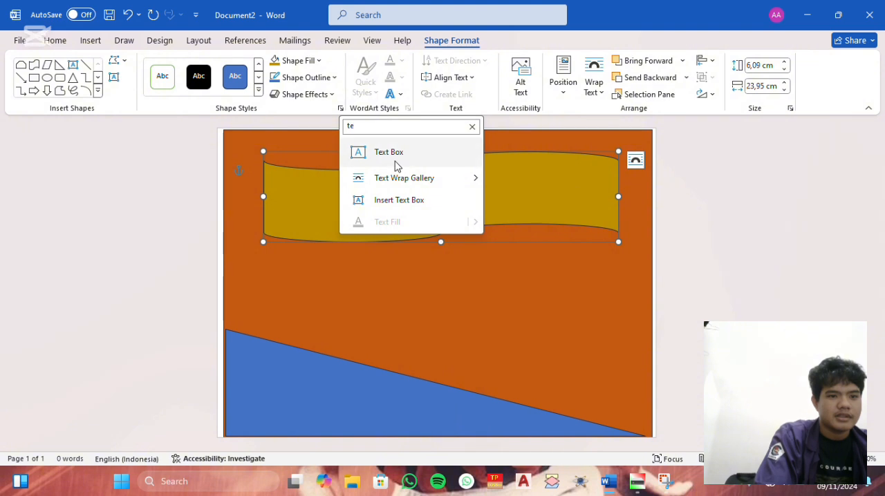
pyautogui.click(393, 158)
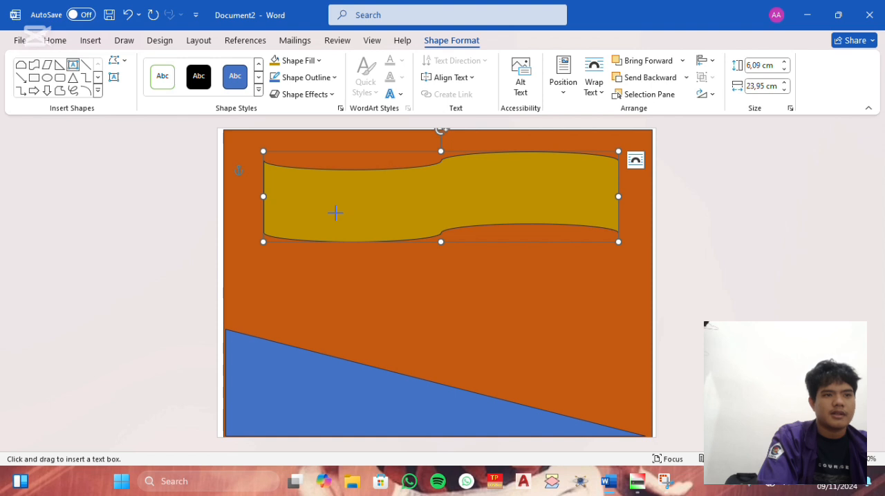
pyautogui.moveTo(270, 175); pyautogui.dragTo(614, 214)
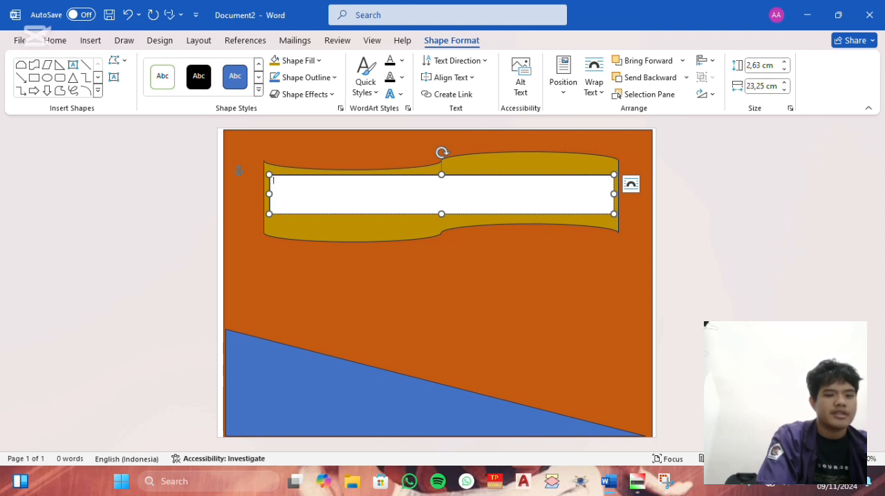
# - Enter the title "PENUTUP/ KATA UCAPAN TERAKHIR SLIDE PRESENTASI" in the text box
pyautogui.write('PENUT')
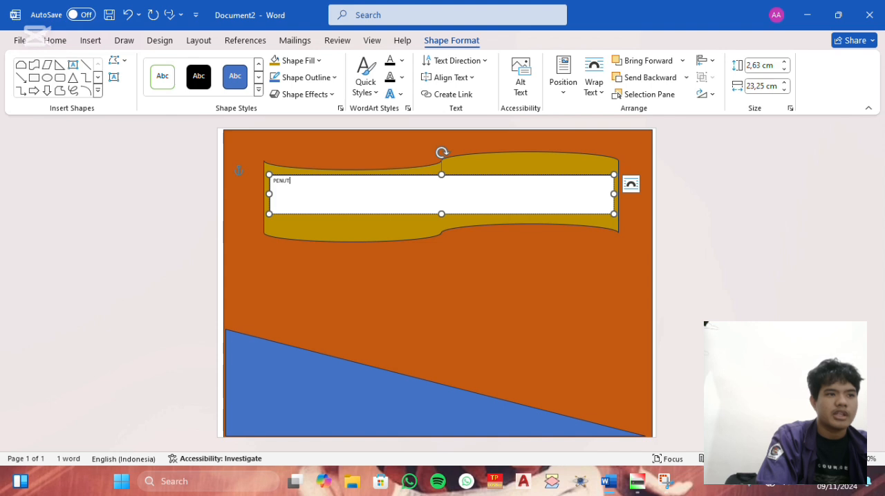
pyautogui.write('UP/ KATA UCAPAN')
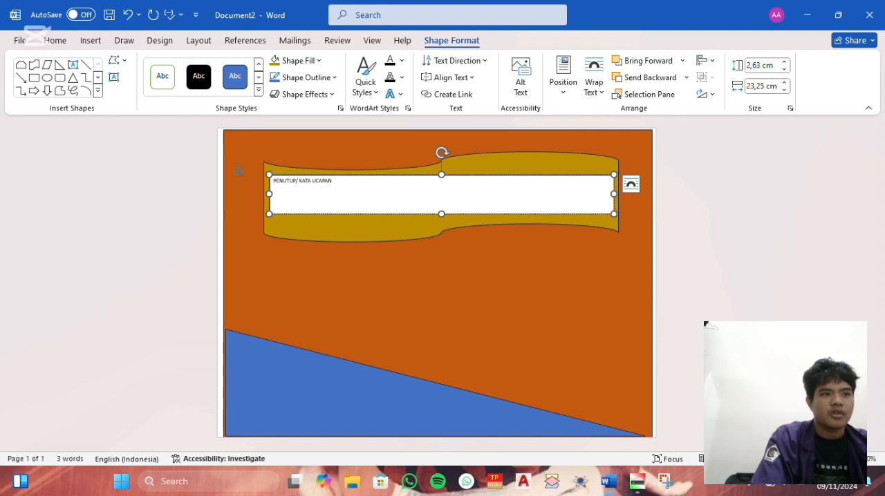
pyautogui.write('AKHIR')
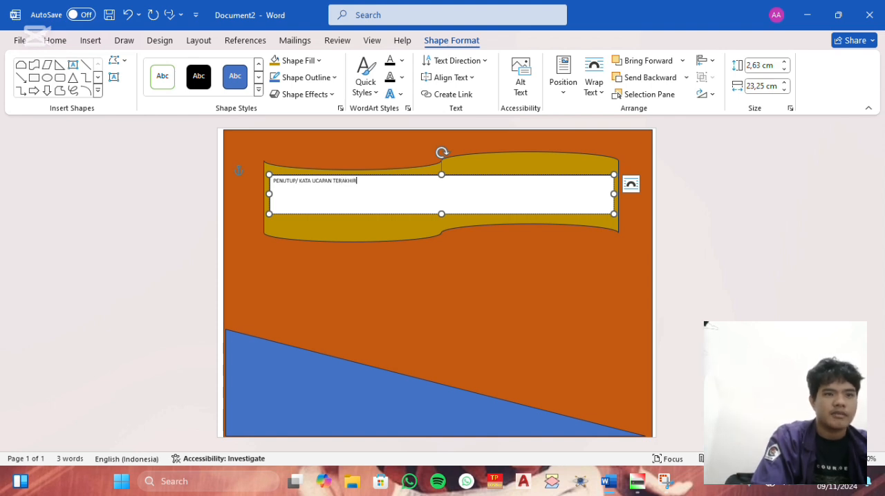
pyautogui.write(' SLIDE PRESENTASI')
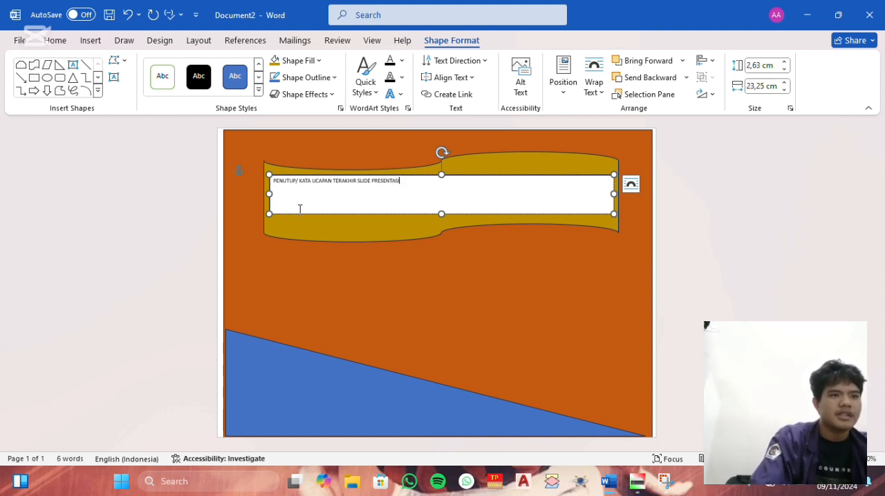
# - Format the banner title in the Algerian font at size 24
pyautogui.moveTo(275, 180); pyautogui.dragTo(404, 188)
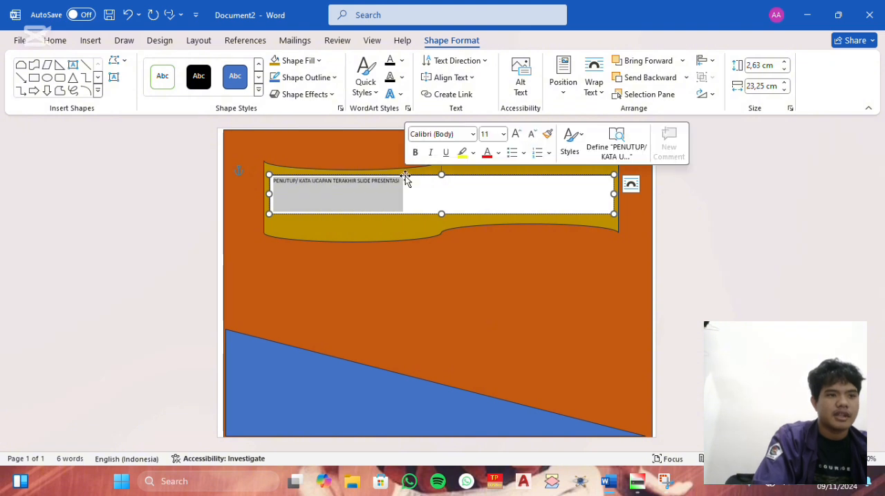
pyautogui.click(473, 134)
pyautogui.click(466, 228)
pyautogui.click(487, 134)
pyautogui.click(503, 135)
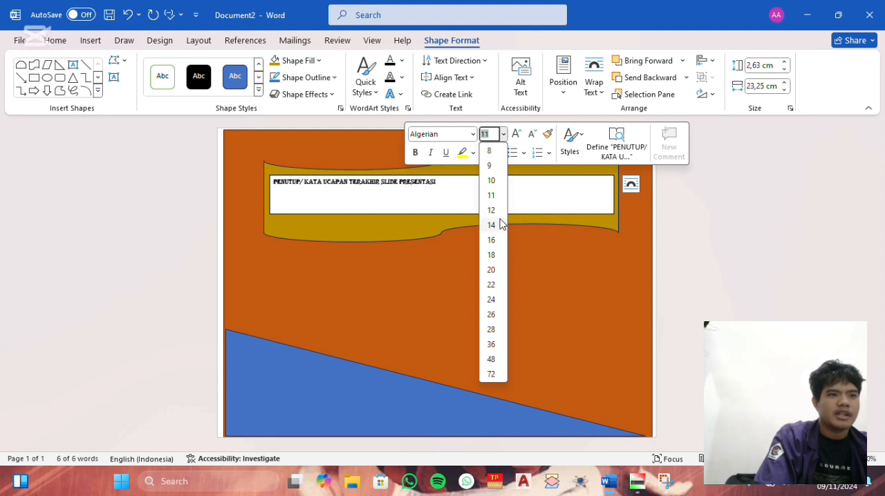
pyautogui.click(490, 301)
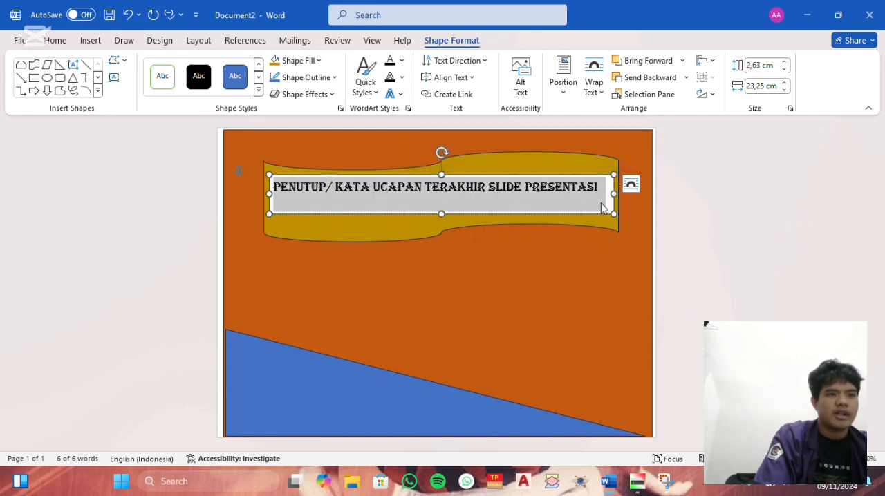
# - Remove the fill and outline of the title text box so only its text sits on the banner
pyautogui.rightClick(601, 203)
pyautogui.click(462, 230)
pyautogui.click(607, 258)
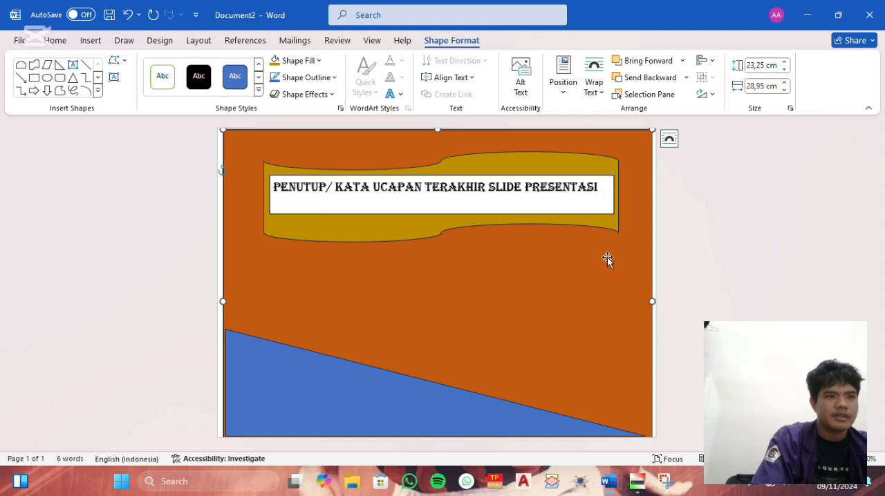
pyautogui.click(612, 212)
pyautogui.rightClick(612, 211)
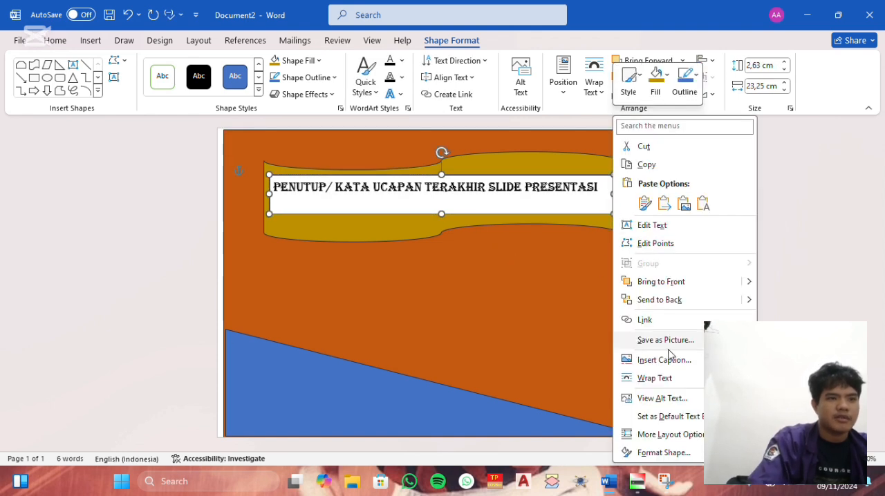
pyautogui.click(663, 452)
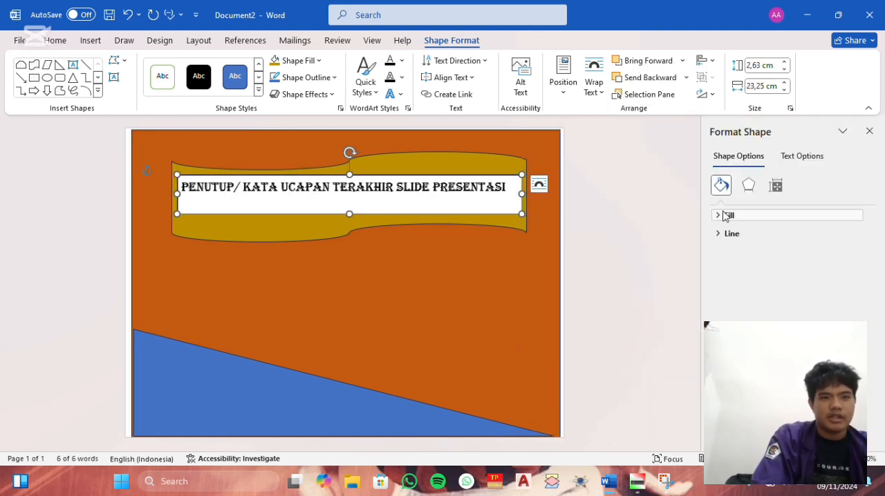
pyautogui.click(728, 216)
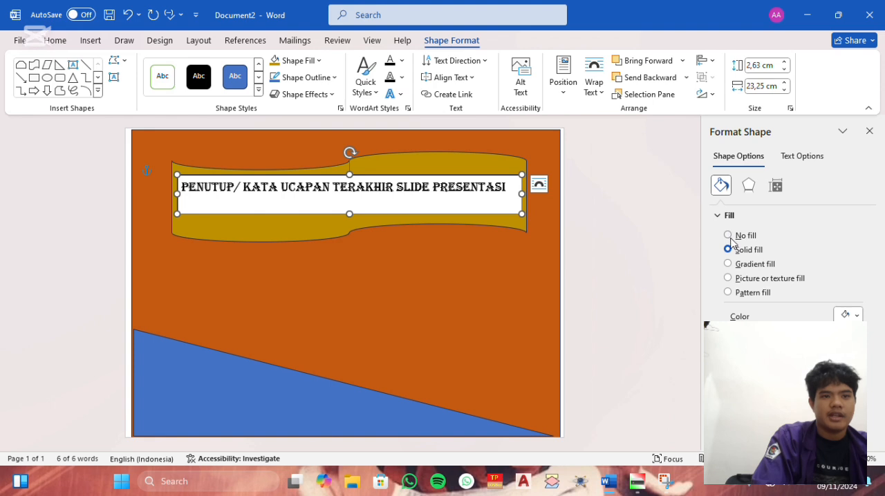
pyautogui.click(728, 236)
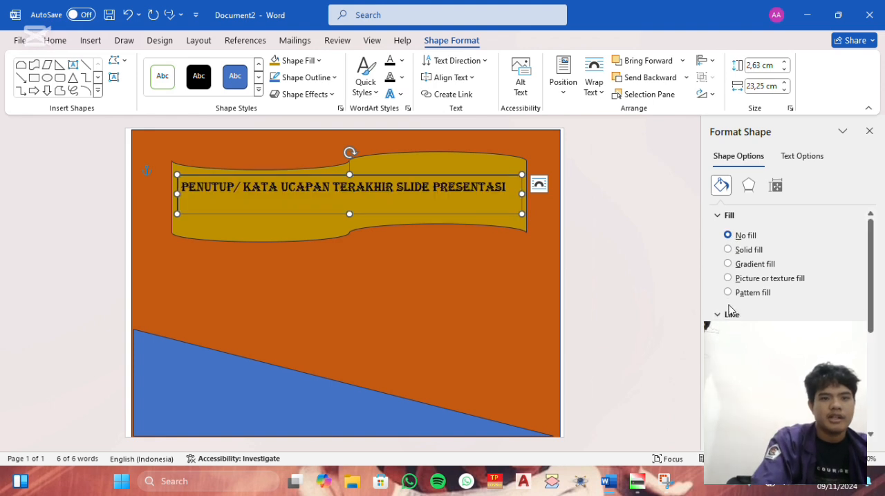
pyautogui.click(519, 284)
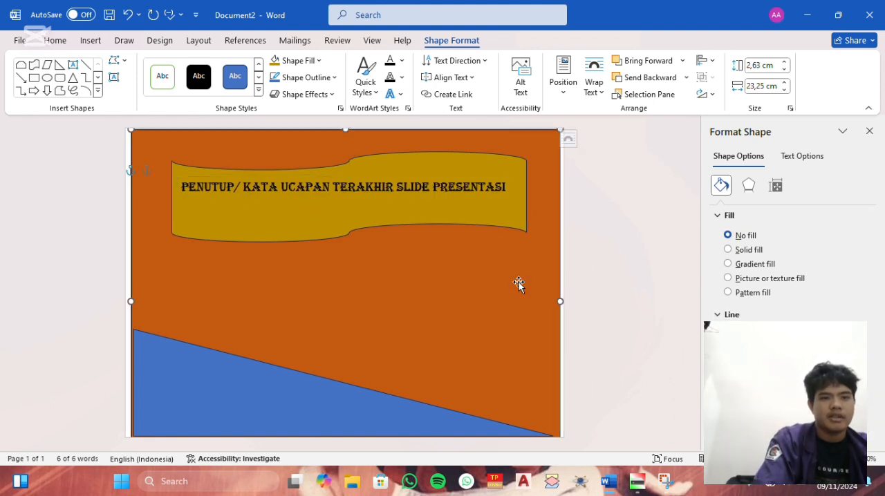
pyautogui.click(689, 202)
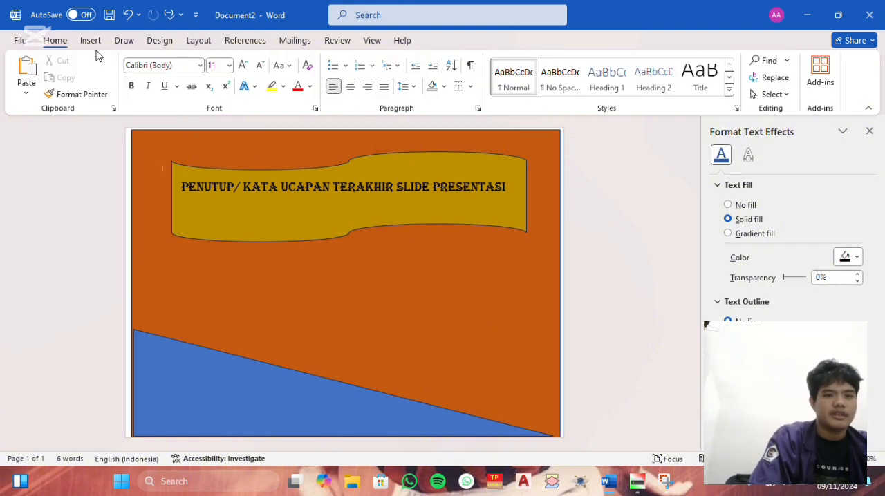